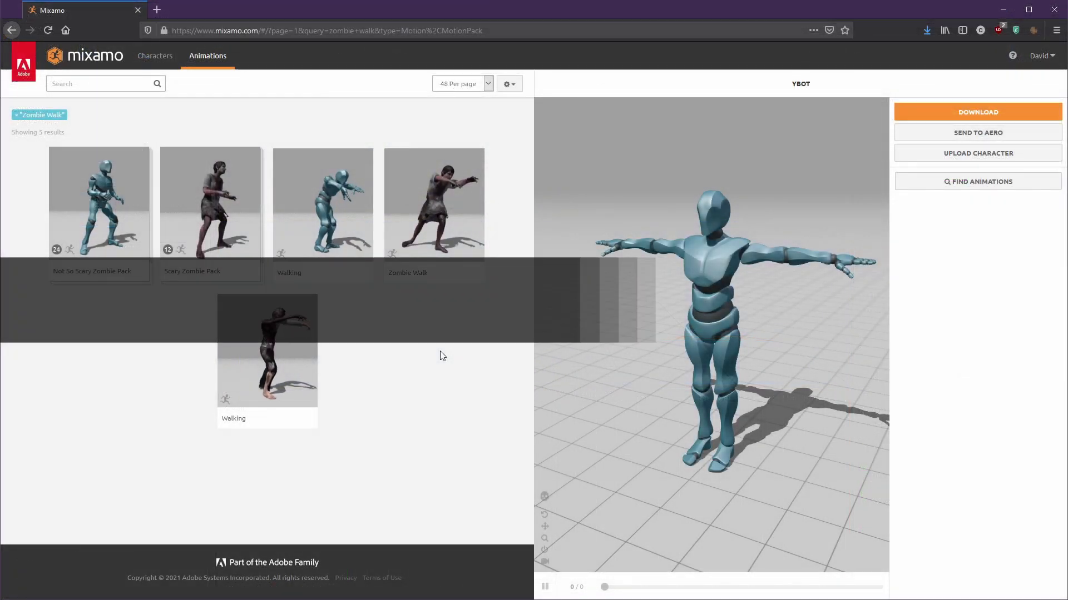
Apply the Zombie Walk animation to the Y Bot character, download it as FBX and save the file
{"action": "left_click", "coordinate": [432, 233]}
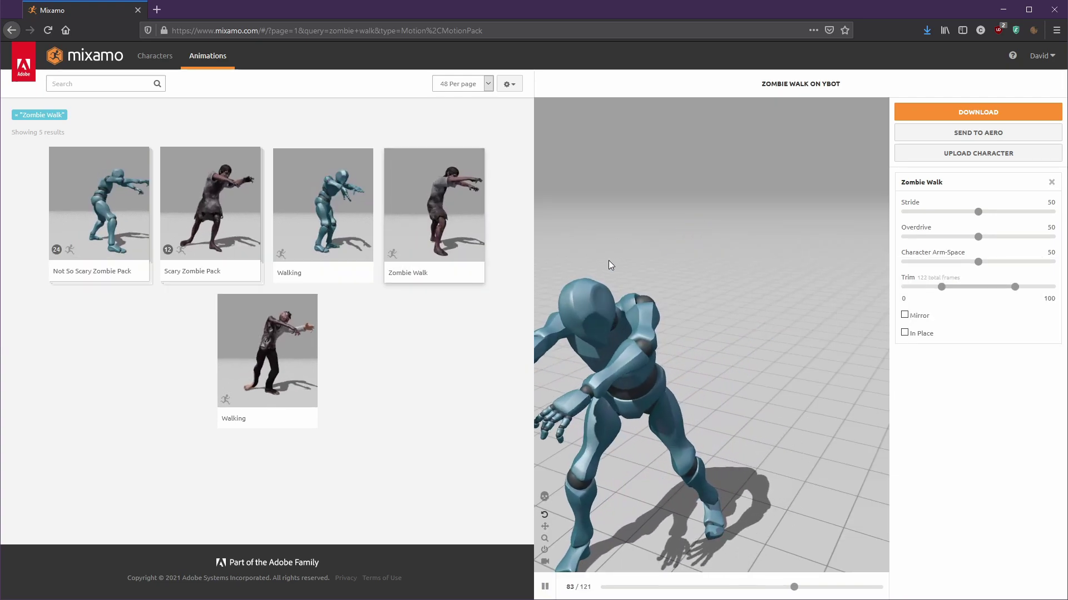
{"action": "left_click", "coordinate": [915, 114]}
{"action": "left_click", "coordinate": [699, 240]}
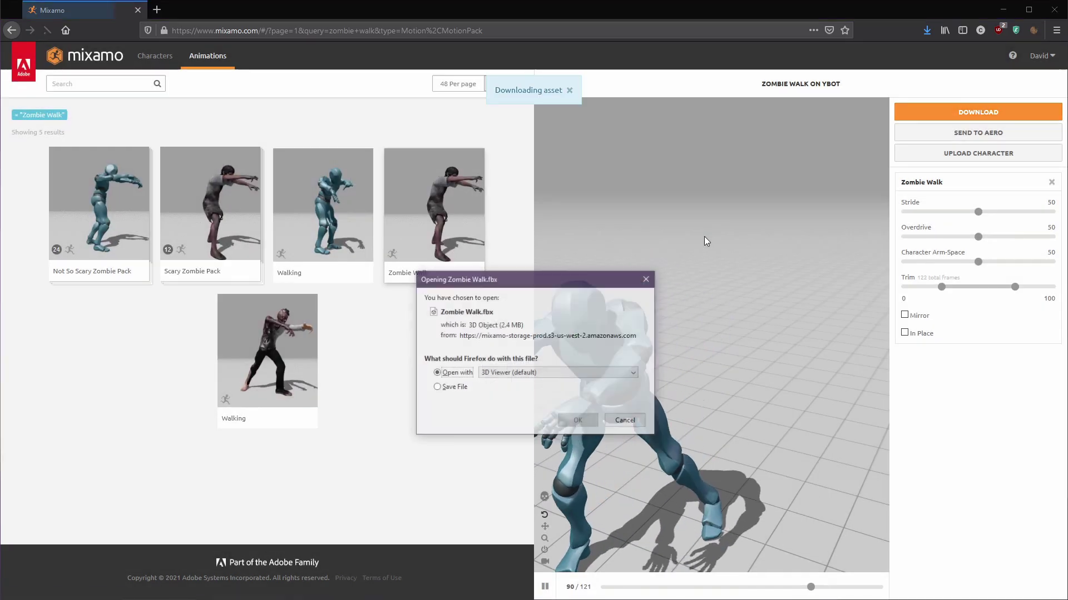
{"action": "left_click", "coordinate": [437, 387]}
{"action": "left_click", "coordinate": [572, 420]}
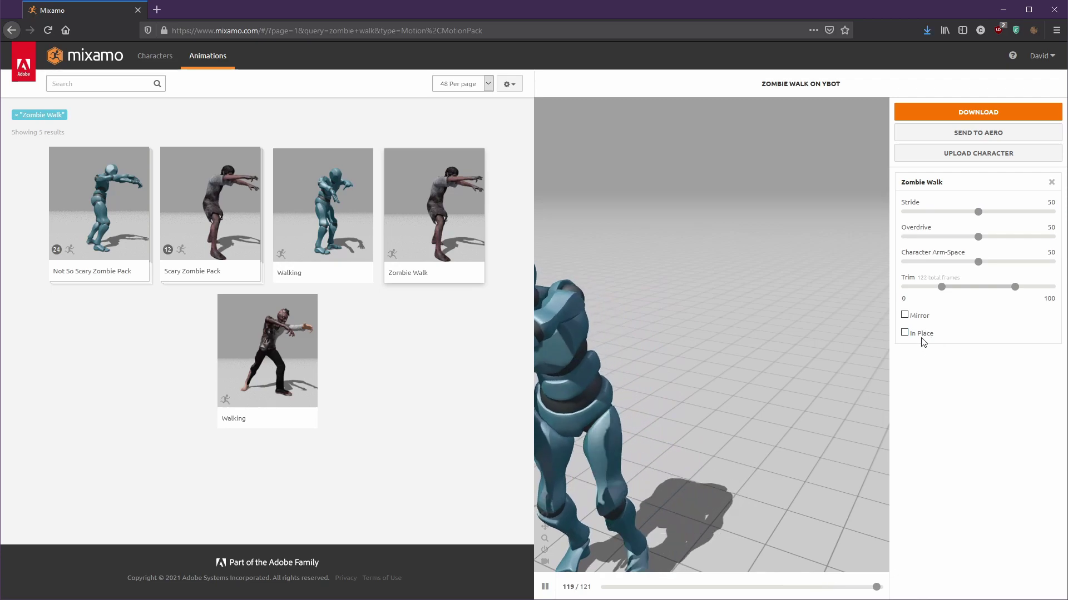
Enable the In Place option for Zombie Walk, then download and save that version as FBX Binary with skin at 30 fps
{"action": "left_click", "coordinate": [905, 333]}
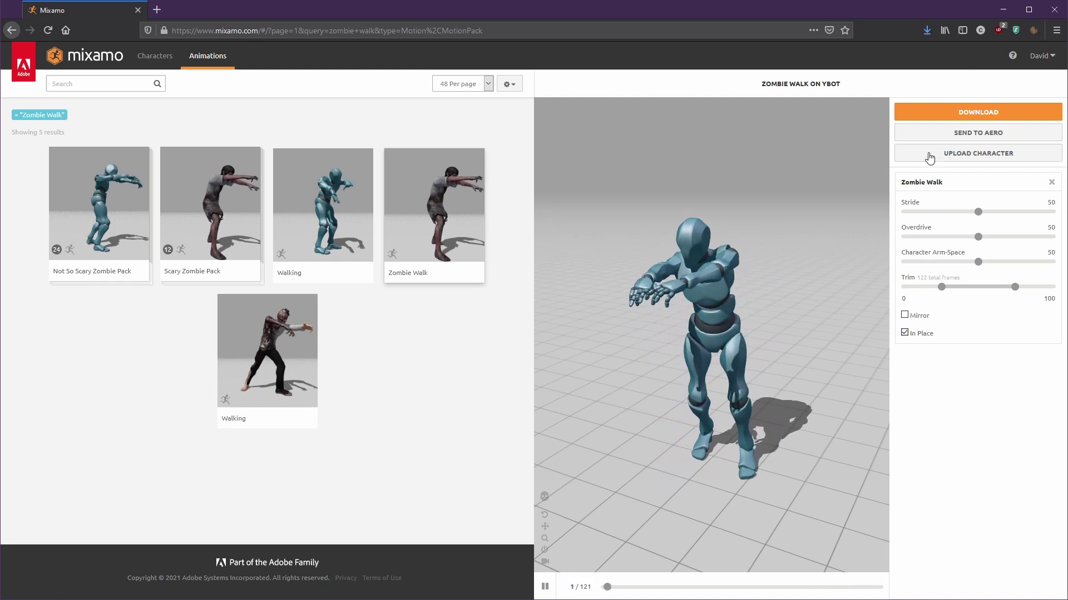
{"action": "left_click", "coordinate": [919, 110]}
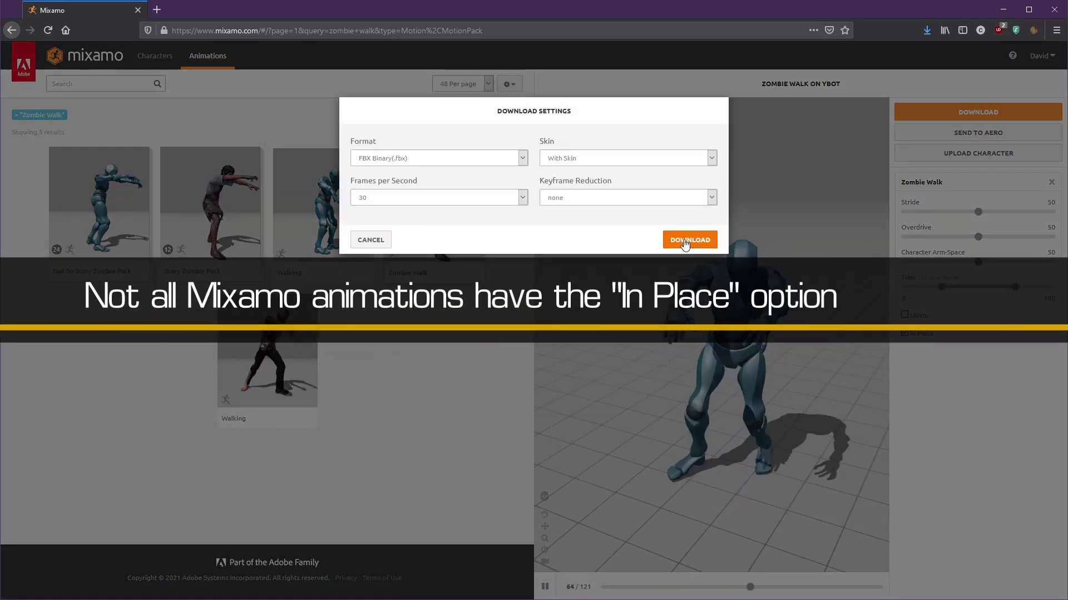
{"action": "left_click", "coordinate": [684, 240]}
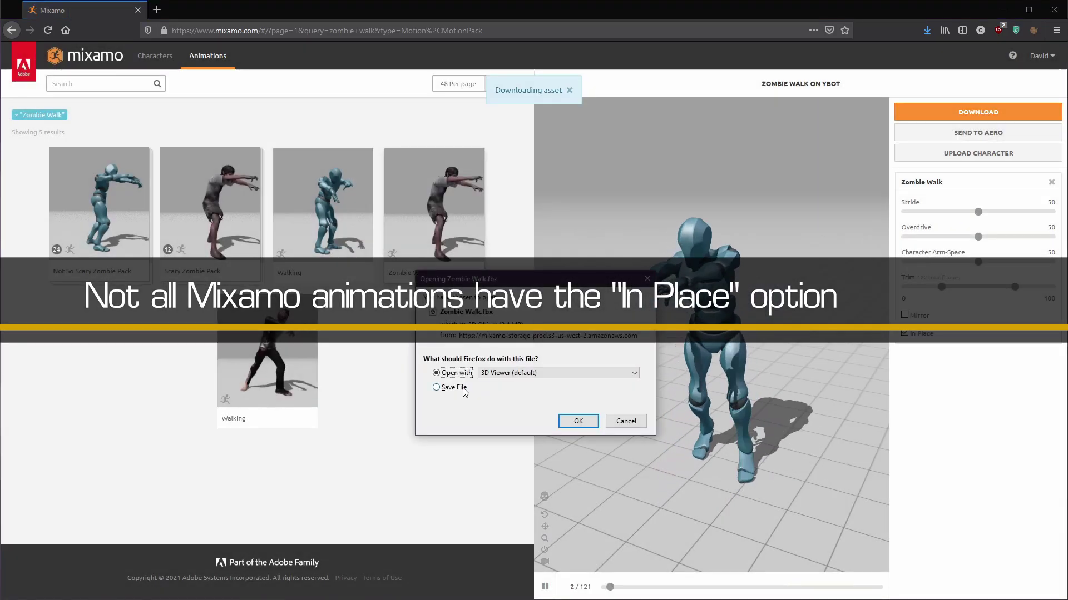
{"action": "left_click", "coordinate": [442, 388]}
{"action": "left_click", "coordinate": [561, 422]}
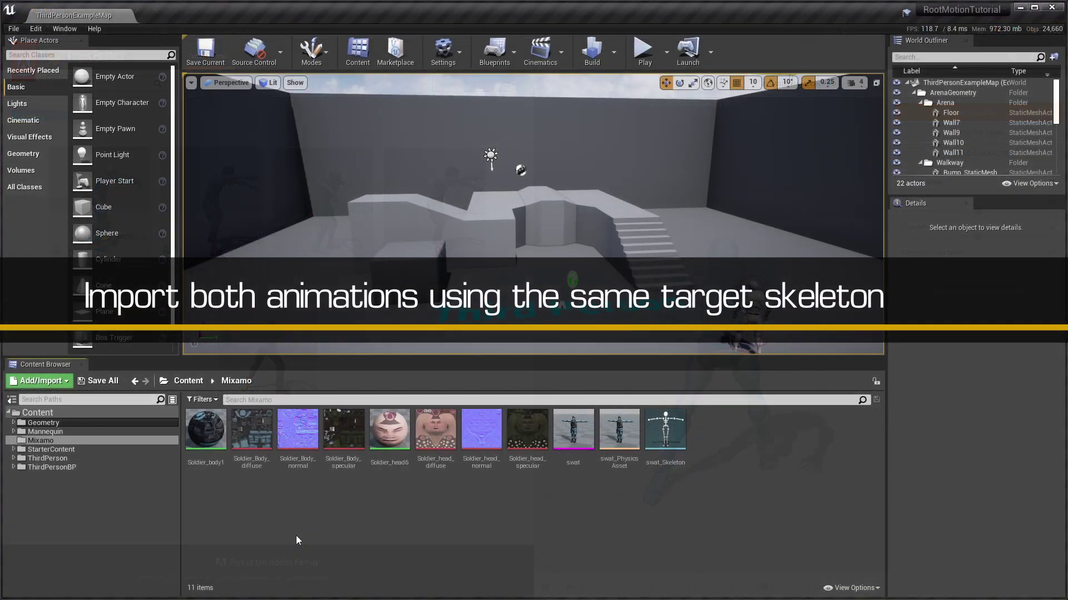
Import ZombieWalk.fbx and ZombieWalk_InPlace.fbx into the Mixamo folder of the Unreal project using swat_Skeleton, with mesh import disabled
{"action": "key", "text": "alt+Tab"}
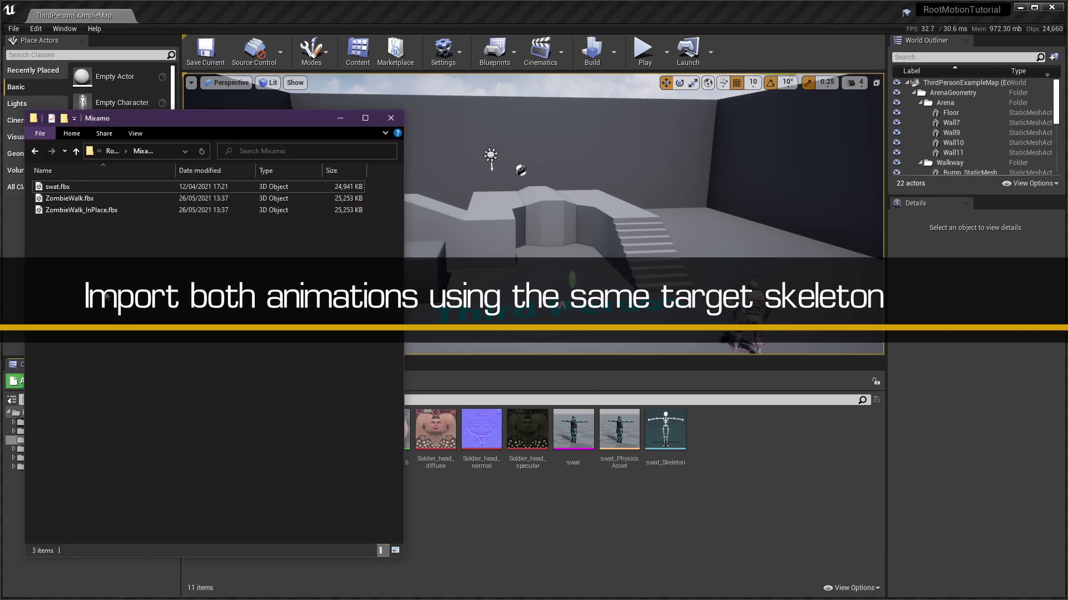
{"action": "left_click_drag", "start_coordinate": [145, 260], "coordinate": [82, 201]}
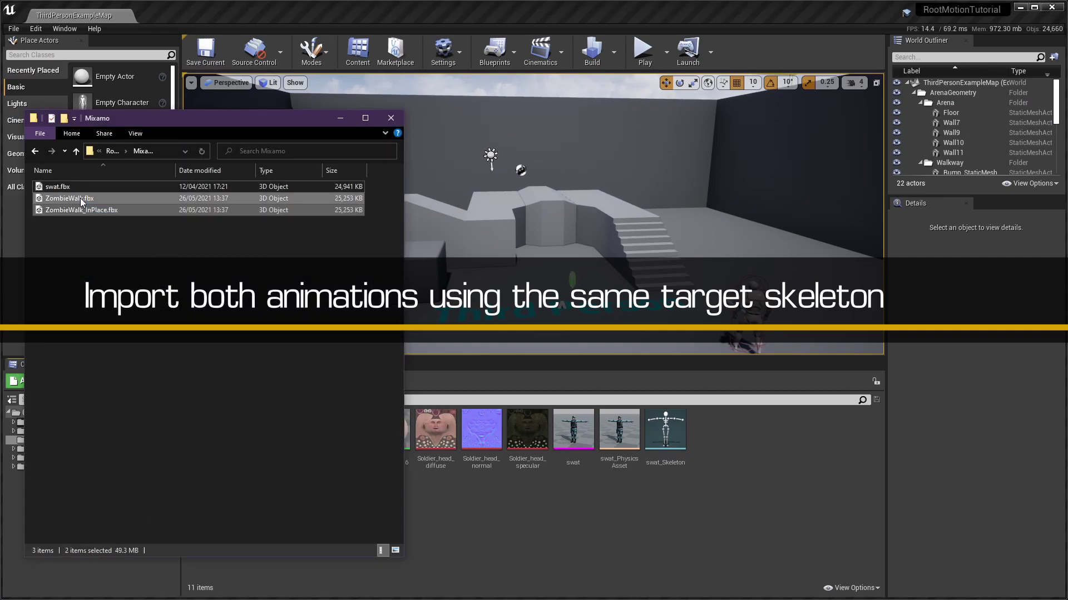
{"action": "left_click_drag", "start_coordinate": [217, 332], "coordinate": [543, 536]}
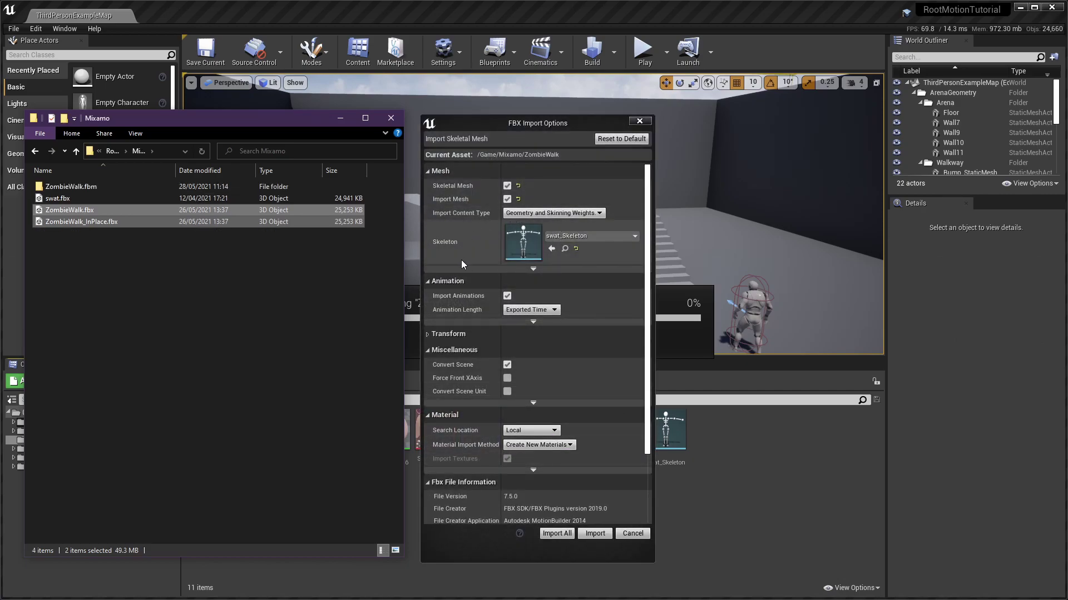
{"action": "left_click", "coordinate": [506, 198]}
{"action": "left_click", "coordinate": [561, 482]}
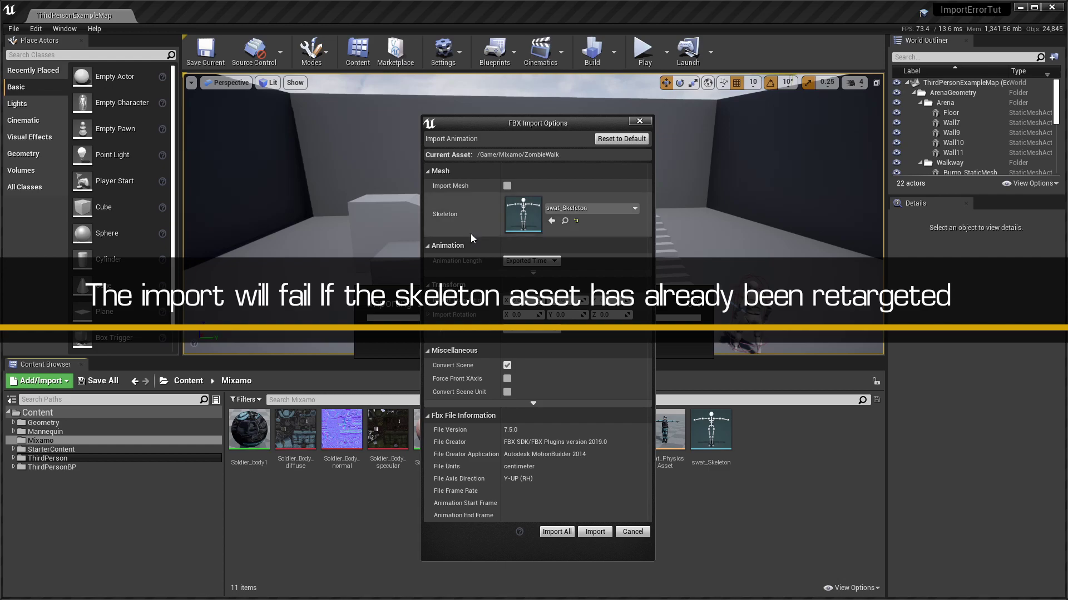
{"action": "left_click", "coordinate": [556, 532]}
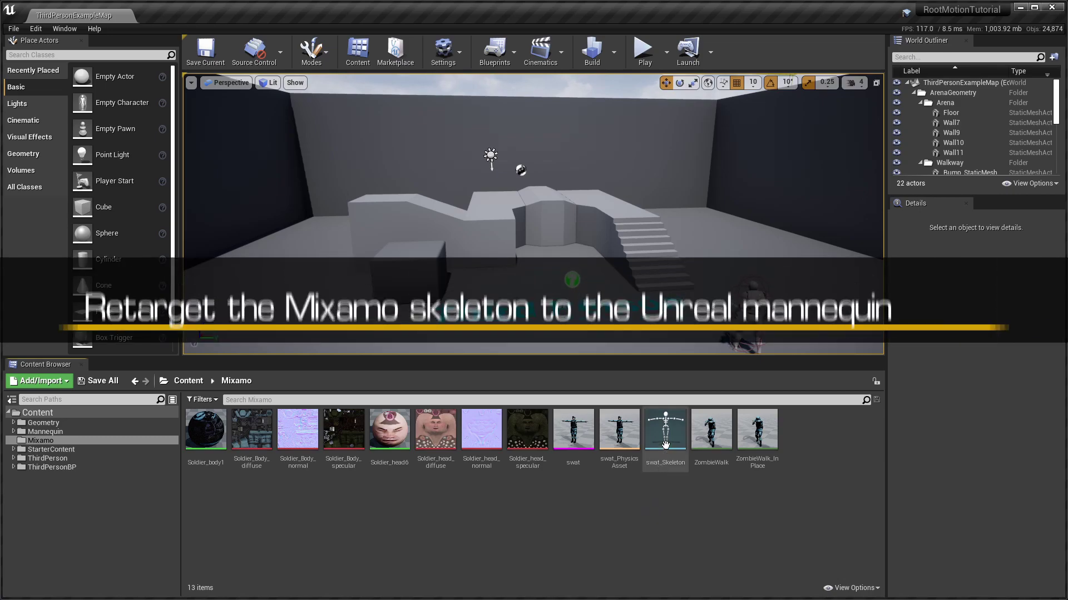
Retarget the Mixamo skeleton asset swat_Skeleton using UE4_Mannequin_Skeleton as the retarget source
{"action": "right_click", "coordinate": [664, 443]}
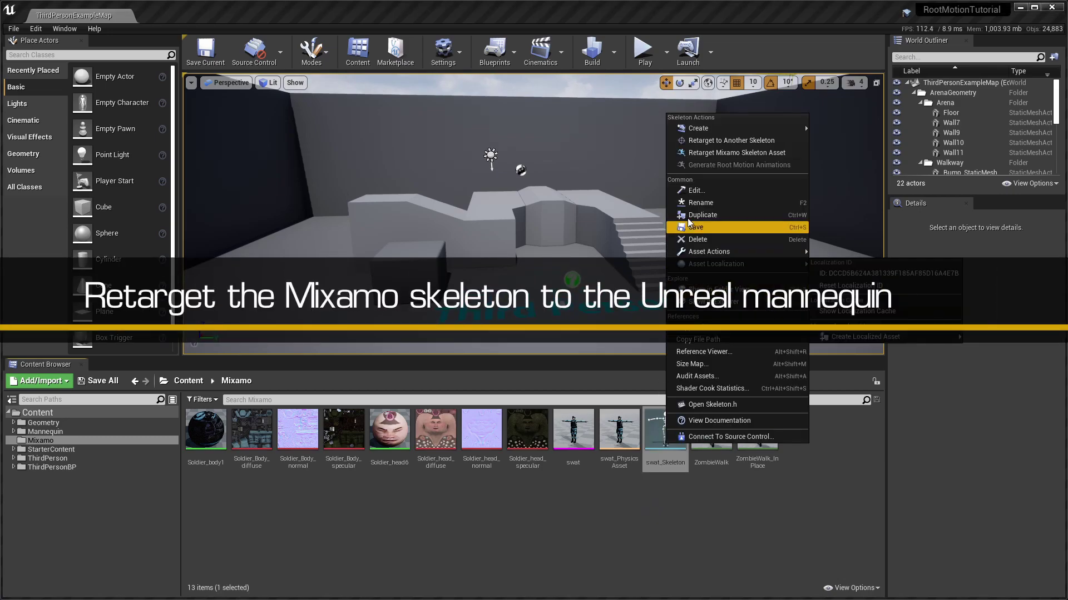
{"action": "left_click", "coordinate": [772, 153]}
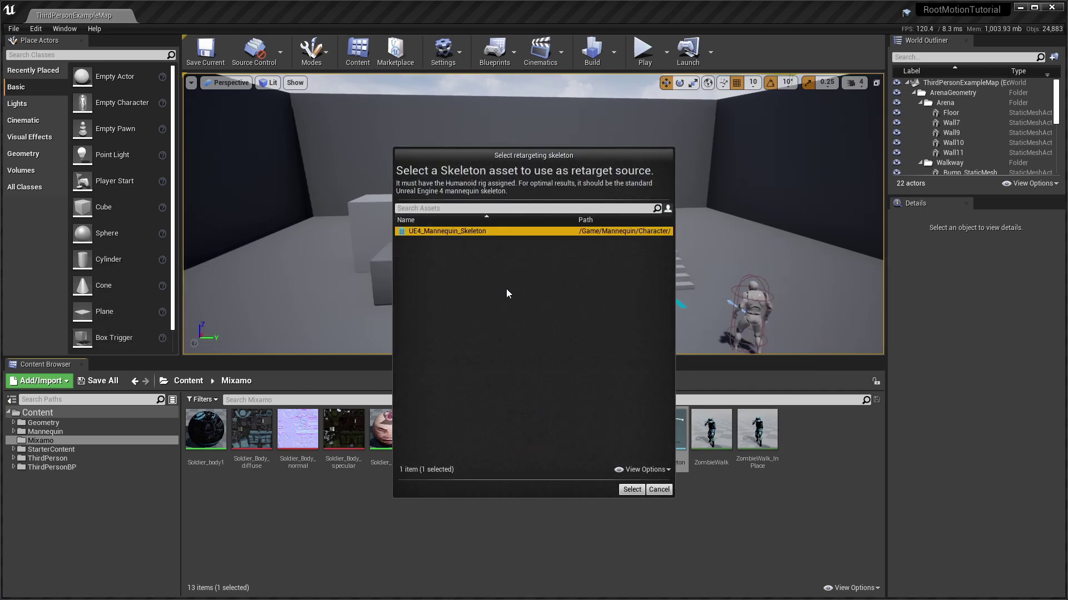
{"action": "left_click", "coordinate": [633, 490]}
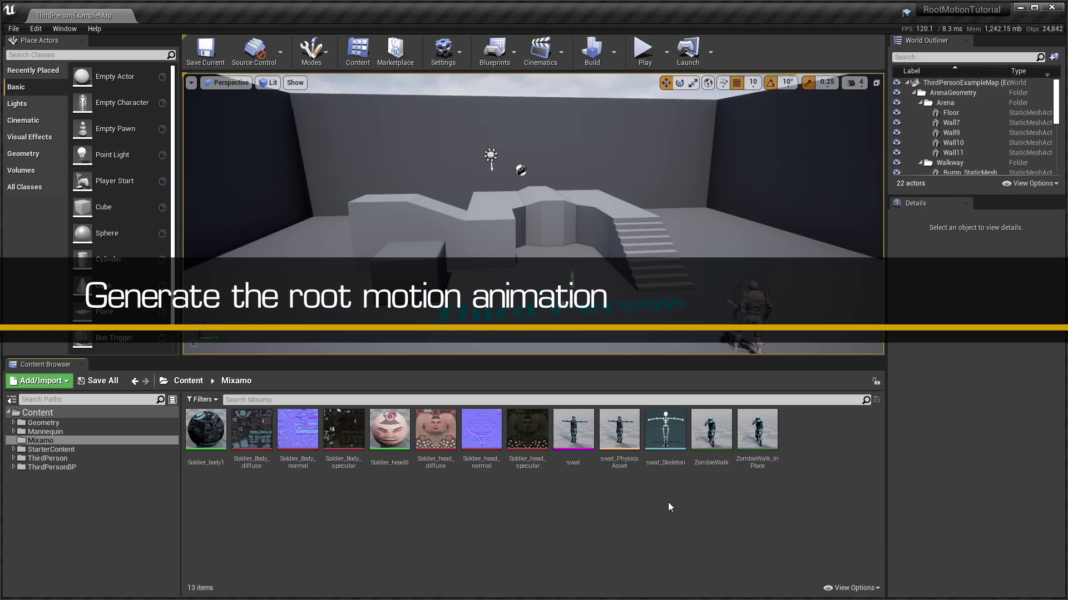
Generate a root motion animation for swat_Skeleton from ZombieWalk as the ordinary animation and ZombieWalk_InPlace as the in-place one
{"action": "right_click", "coordinate": [667, 443]}
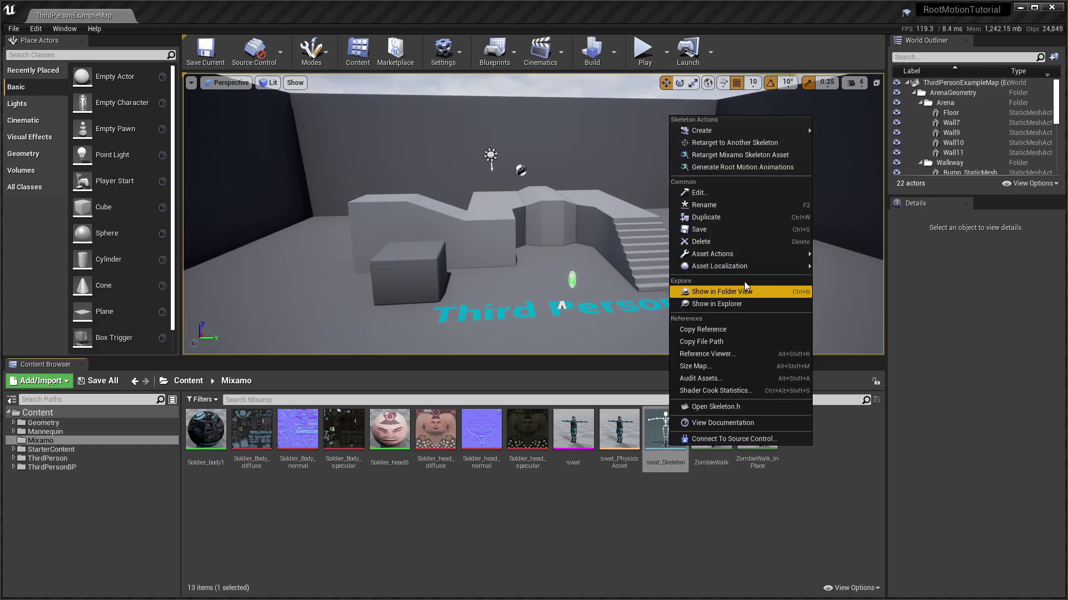
{"action": "left_click", "coordinate": [788, 171]}
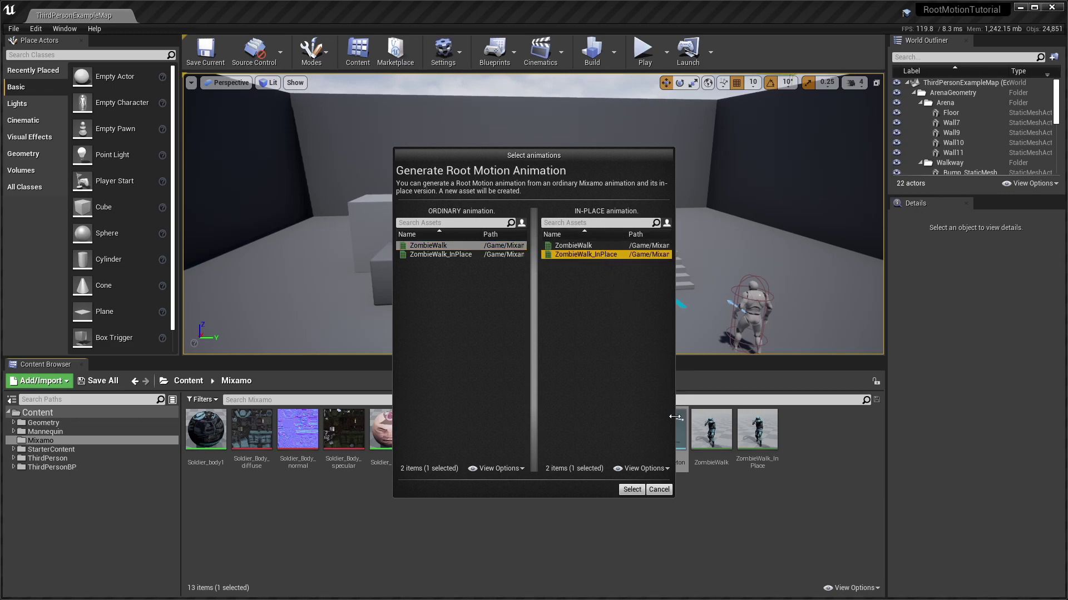
{"action": "left_click", "coordinate": [632, 490]}
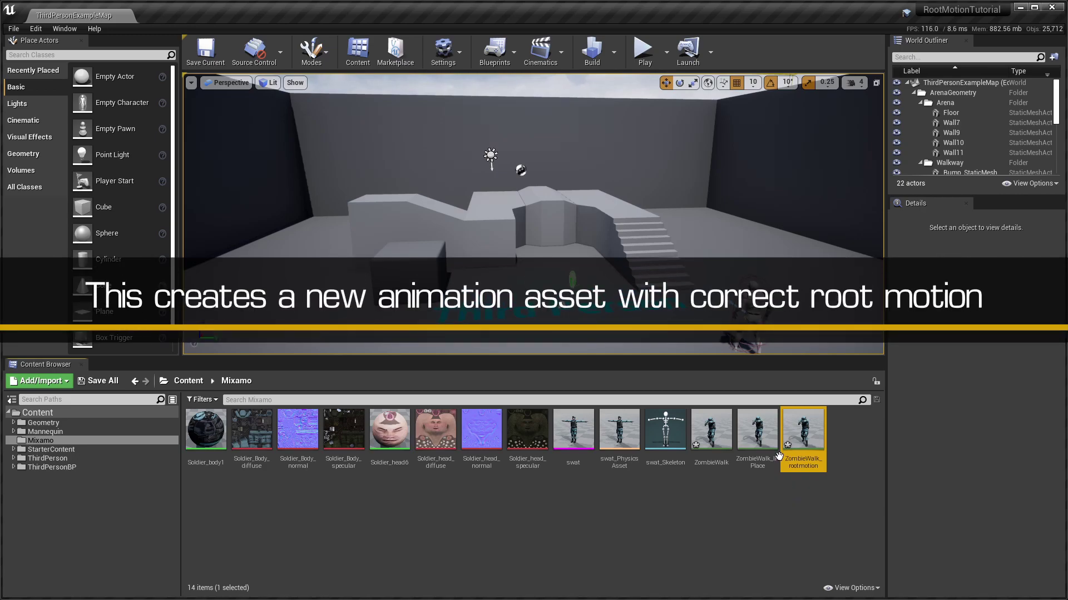
Open the ZombieWalk_rootmotion animation and turn on Process Root Motion for its preview
{"action": "double_click", "coordinate": [810, 460]}
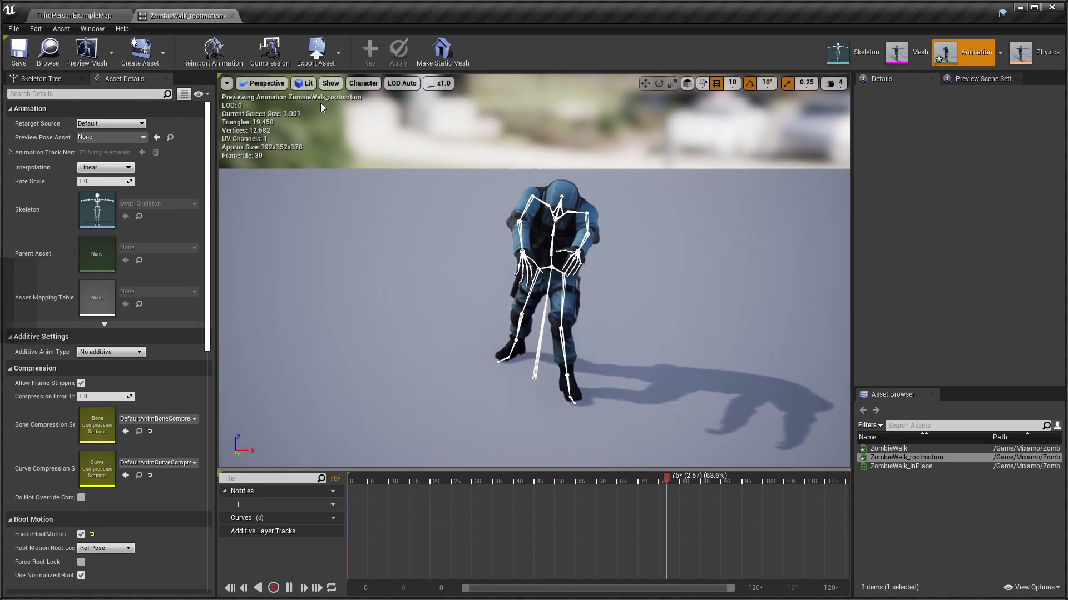
{"action": "left_click", "coordinate": [330, 83]}
{"action": "left_click", "coordinate": [361, 84]}
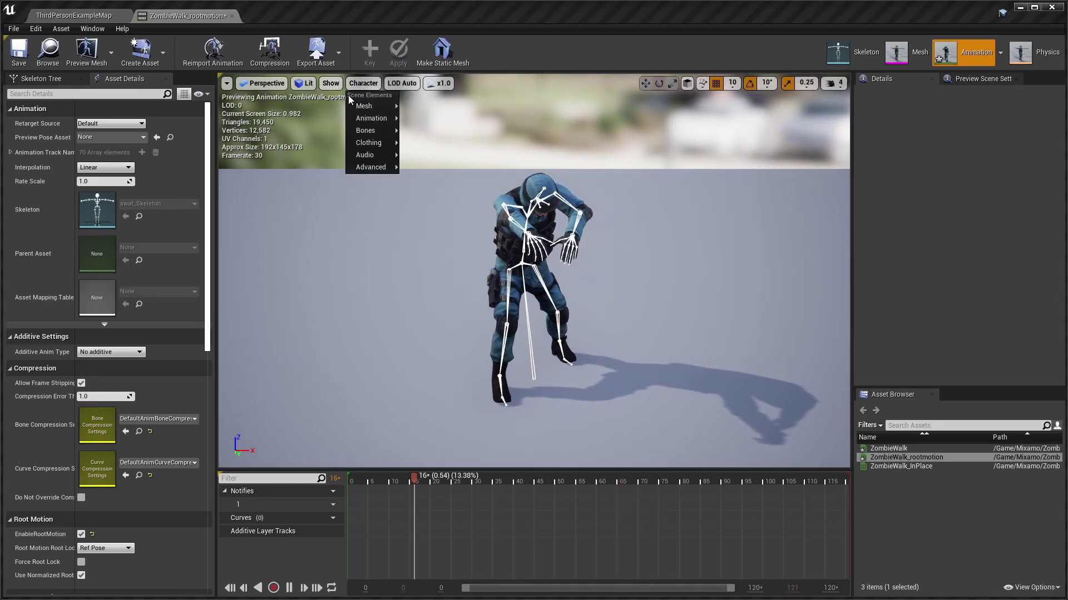
{"action": "mouse_move", "coordinate": [377, 119]}
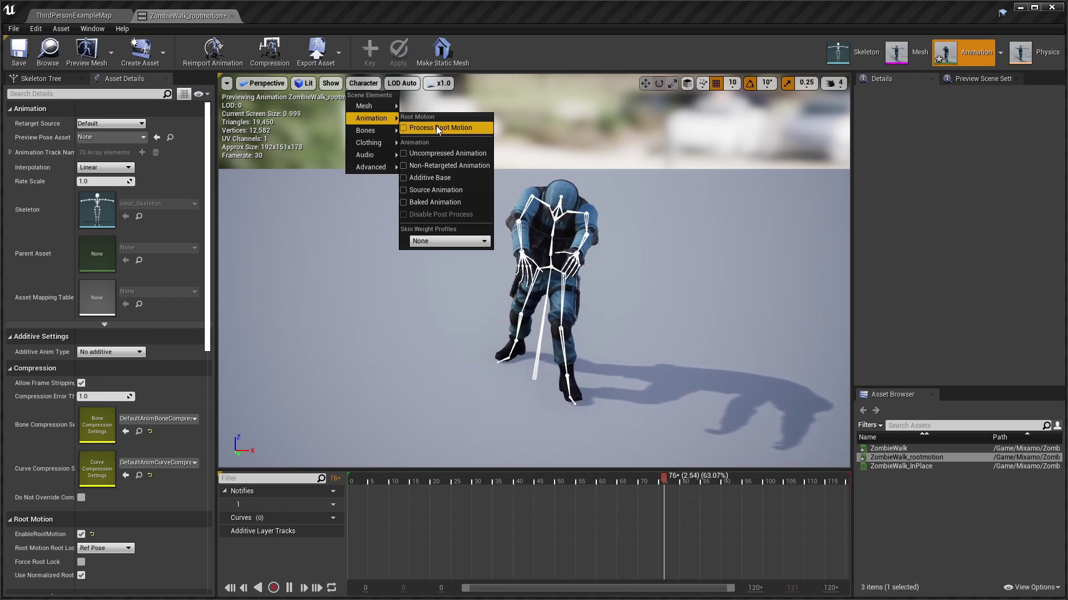
{"action": "left_click", "coordinate": [436, 126]}
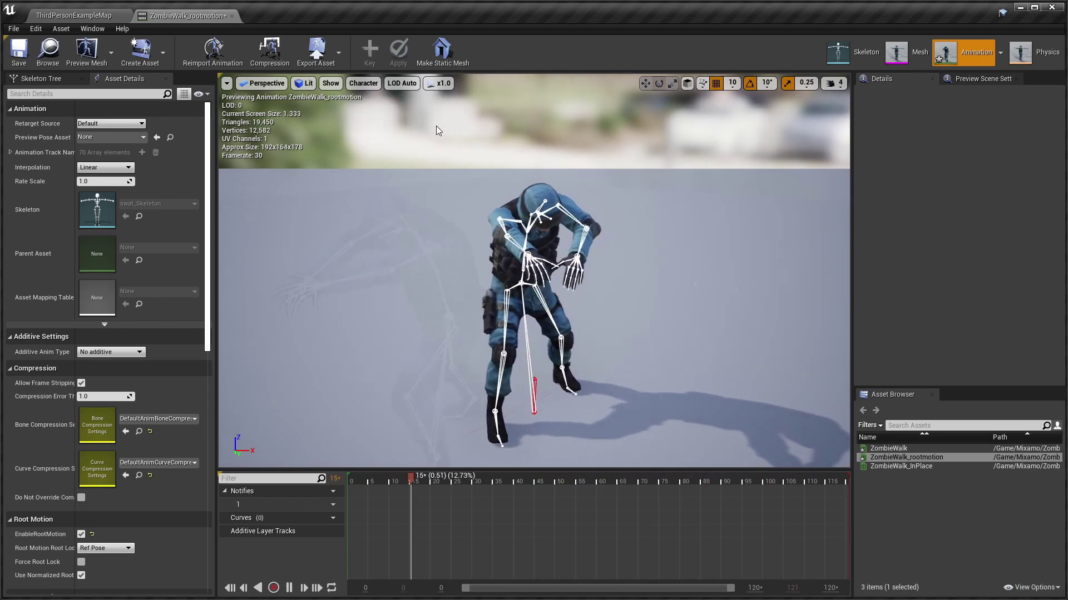
{"action": "scroll", "coordinate": [691, 279], "scroll_direction": "down", "scroll_amount": 3}
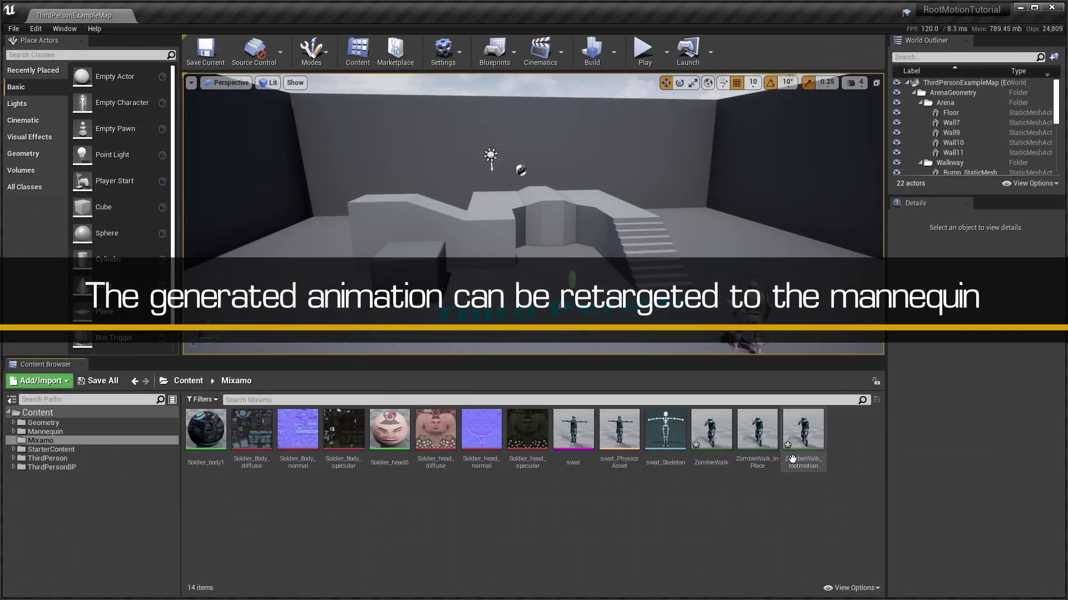
Retarget the ZombieWalk_rootmotion animation asset to UE4_Mannequin_Skeleton
{"action": "right_click", "coordinate": [793, 459]}
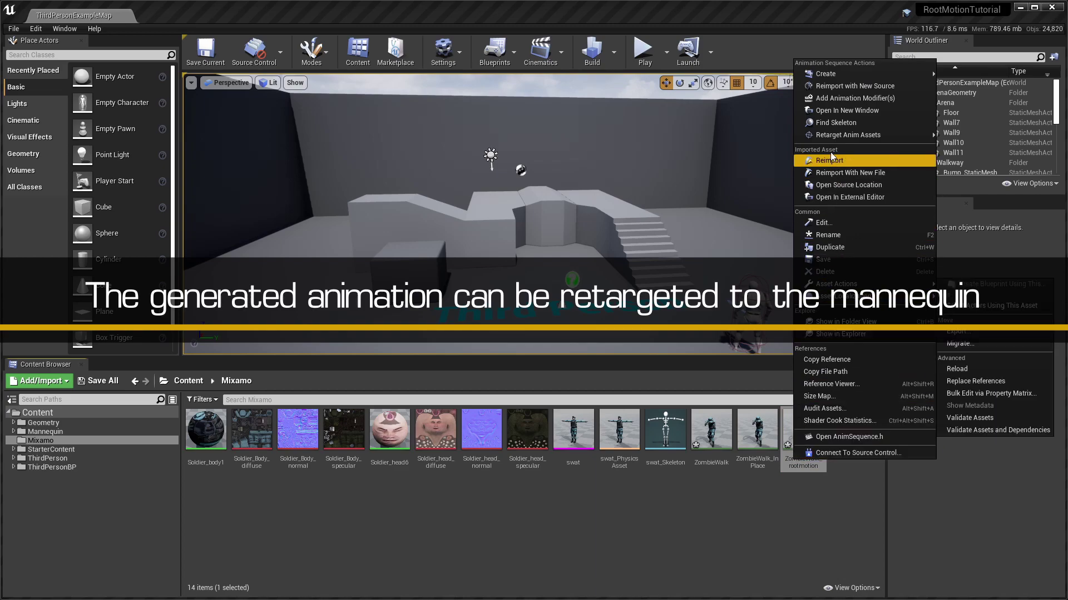
{"action": "mouse_move", "coordinate": [829, 133]}
{"action": "left_click", "coordinate": [768, 135]}
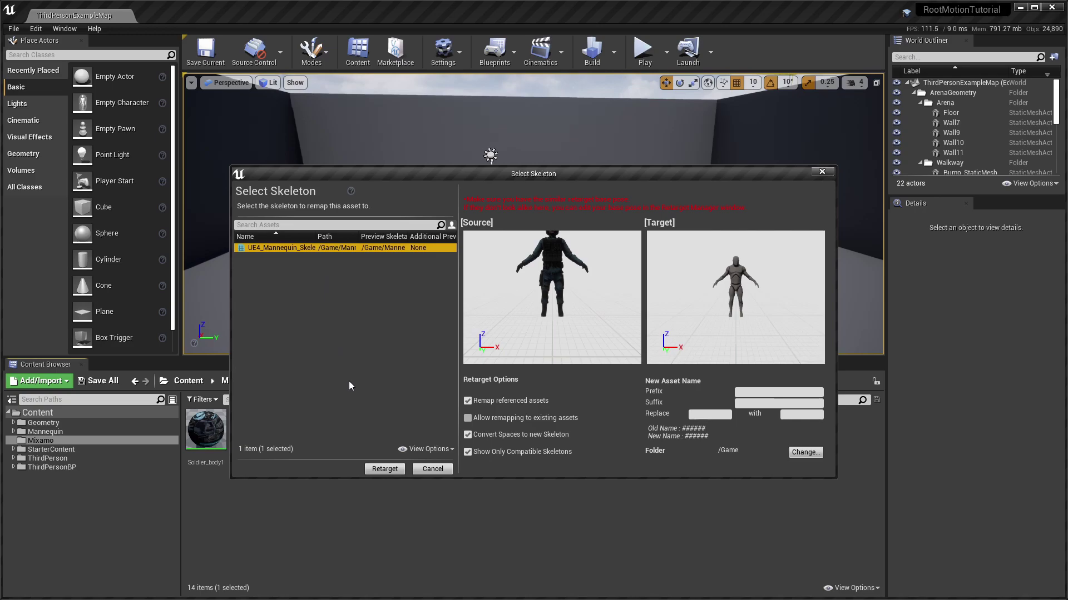
{"action": "left_click", "coordinate": [377, 469]}
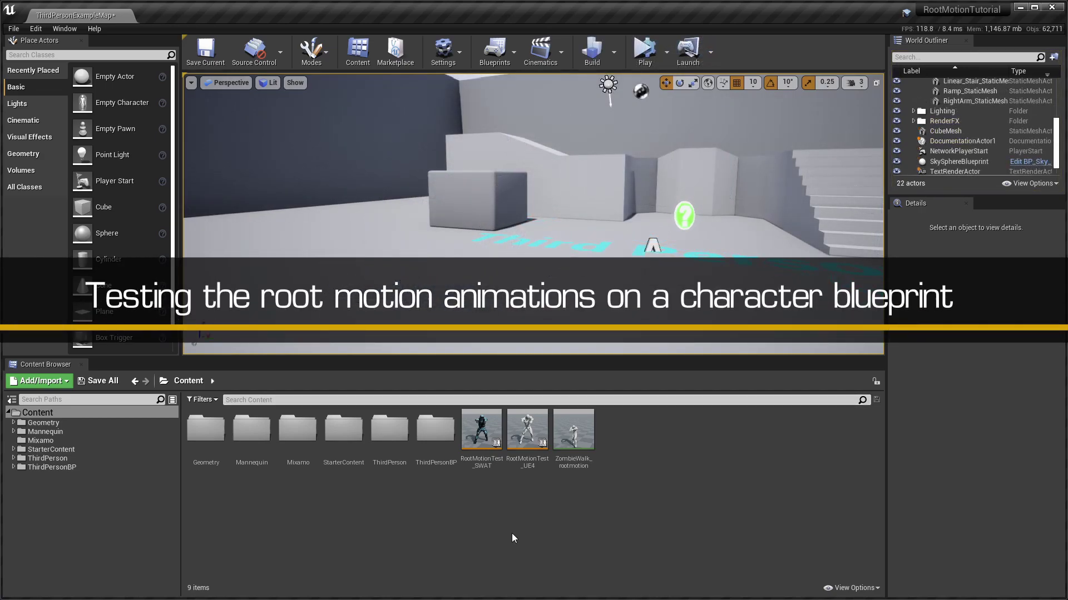
Examine the animation node and the class default Root Motion Mode in the RootMotionTest_SWAT animation blueprint, and close it
{"action": "double_click", "coordinate": [486, 459]}
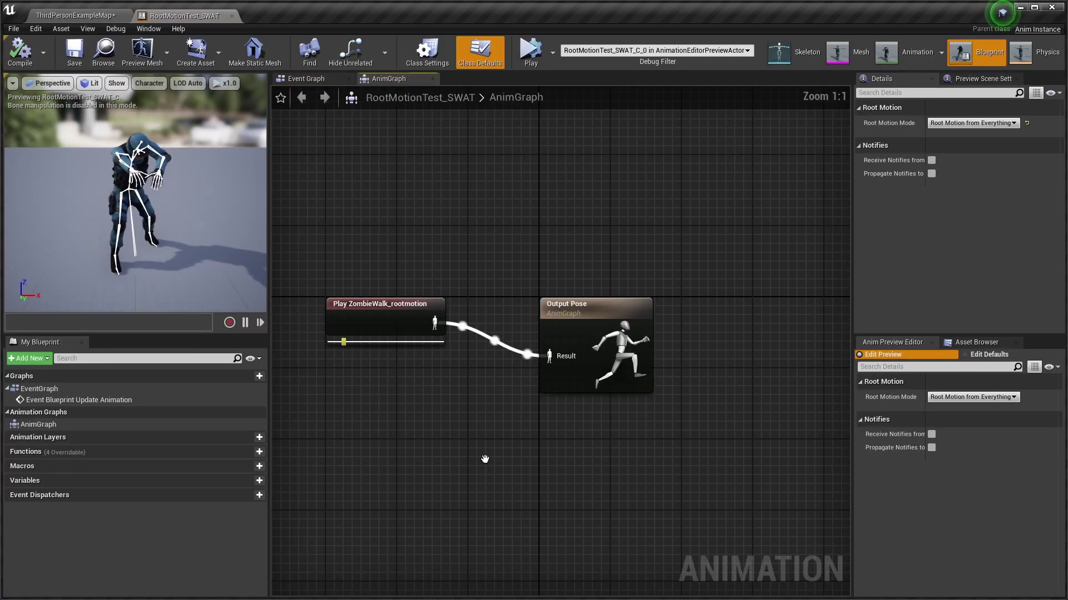
{"action": "left_click", "coordinate": [398, 313]}
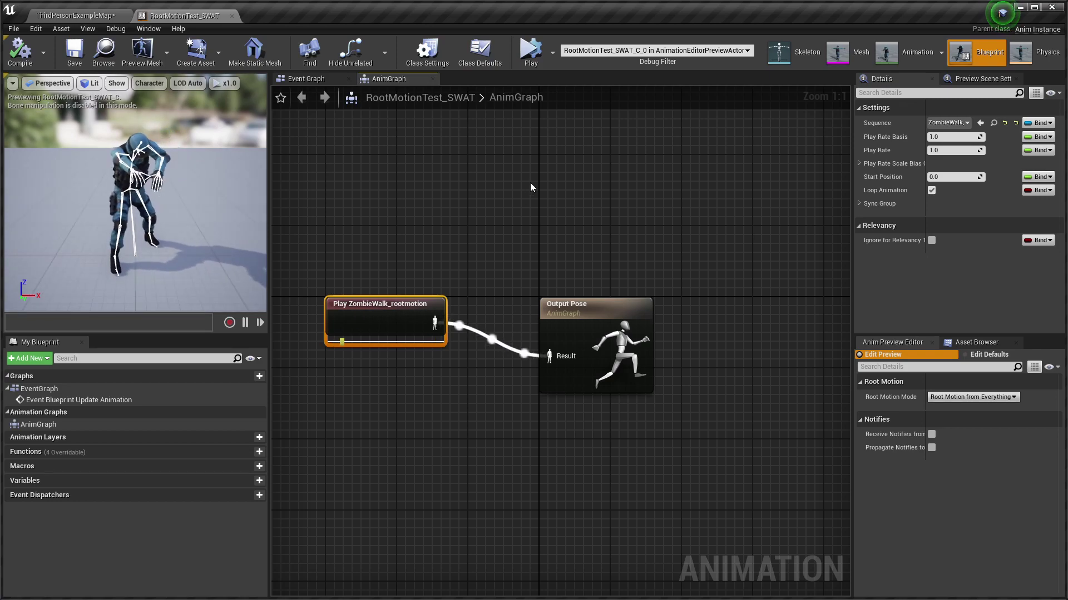
{"action": "left_click", "coordinate": [496, 55]}
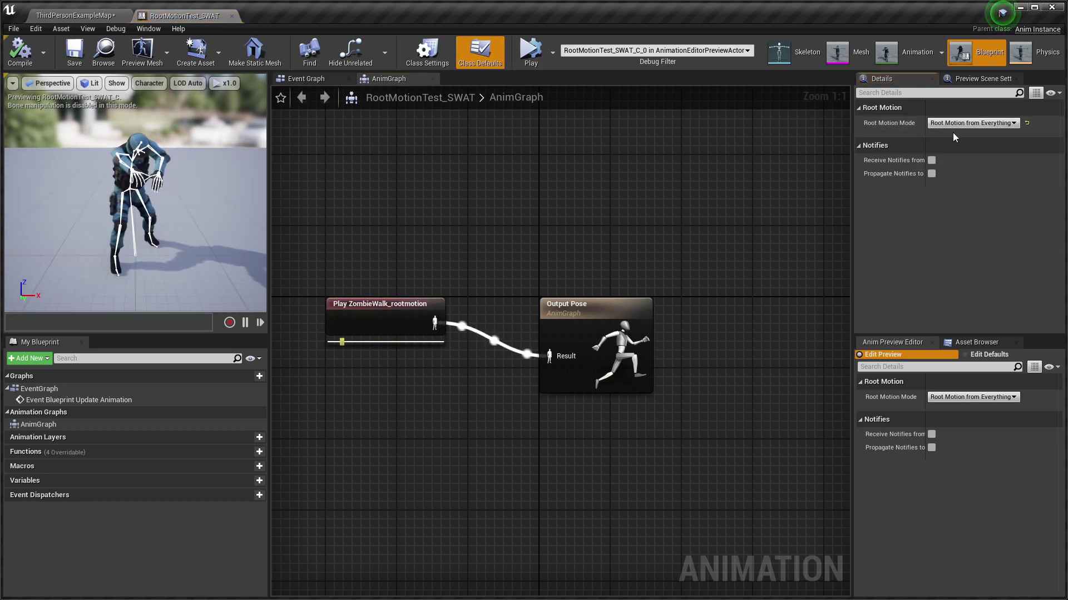
{"action": "left_click", "coordinate": [232, 15]}
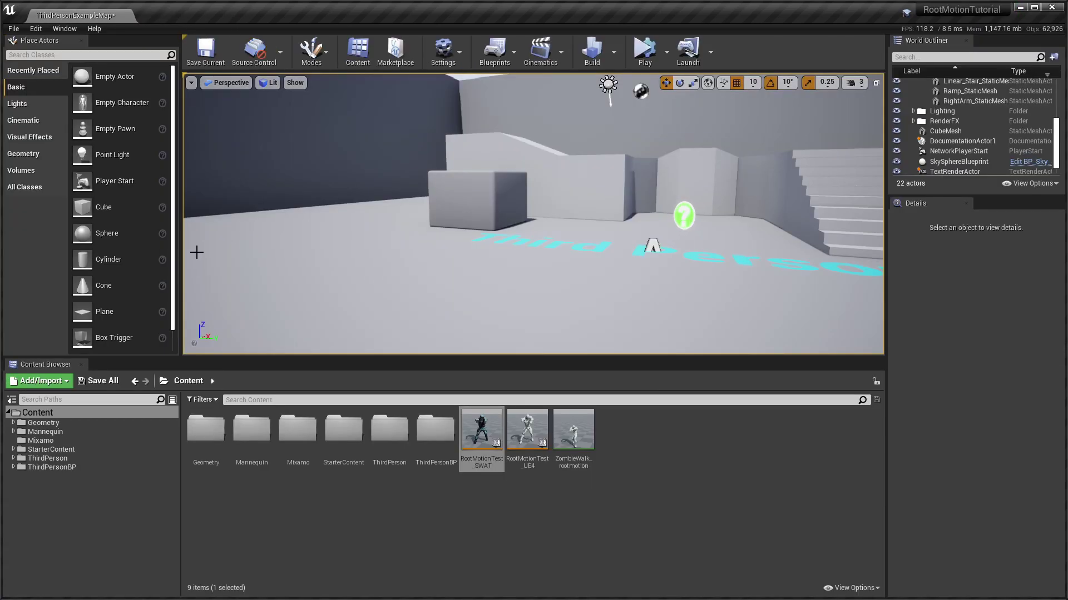
Place an Empty Character in the level with RootMotionTest_SWAT as its anim class and swat as its skeletal mesh
{"action": "left_click_drag", "start_coordinate": [122, 99], "coordinate": [359, 306]}
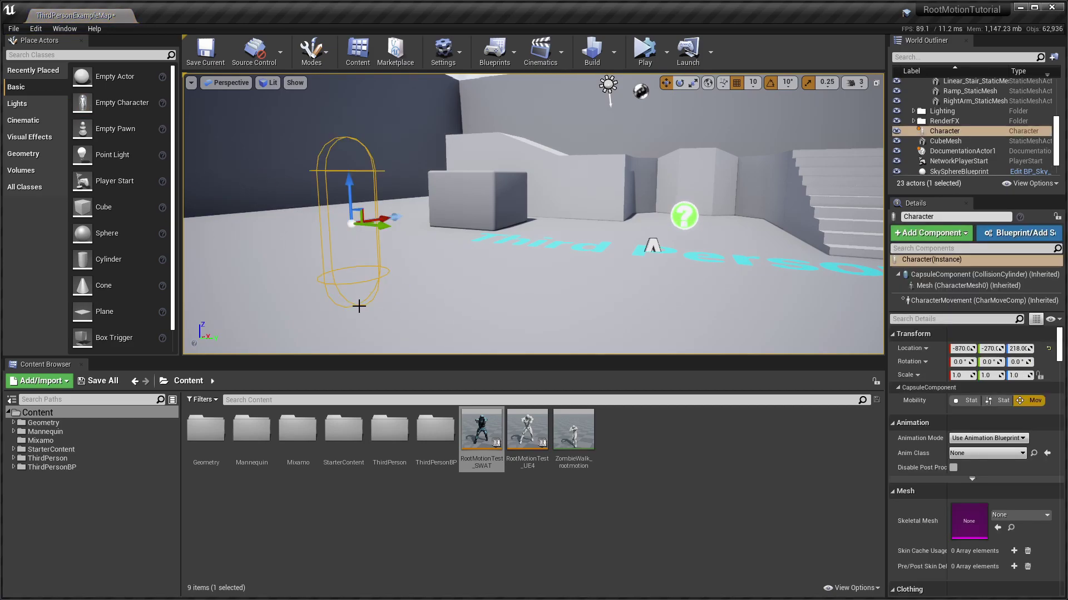
{"action": "left_click", "coordinate": [983, 455]}
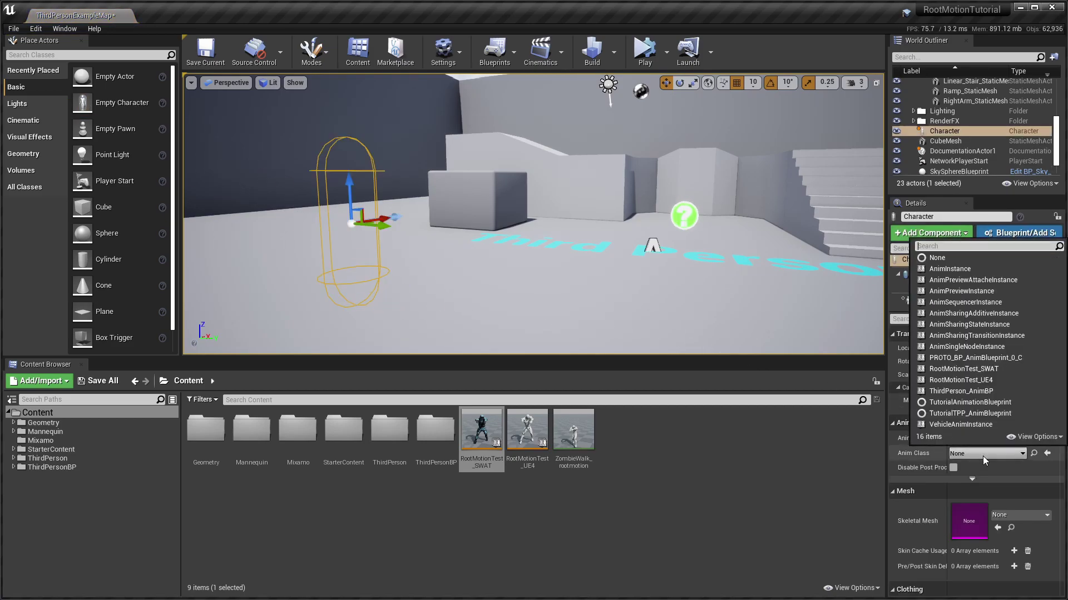
{"action": "left_click", "coordinate": [979, 369]}
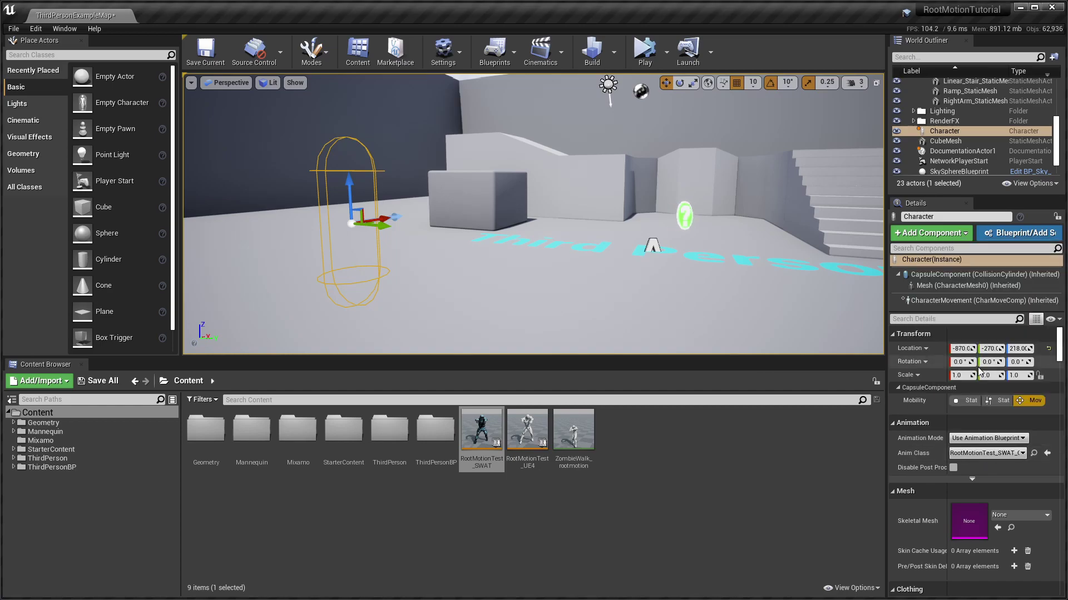
{"action": "left_click", "coordinate": [1026, 515]}
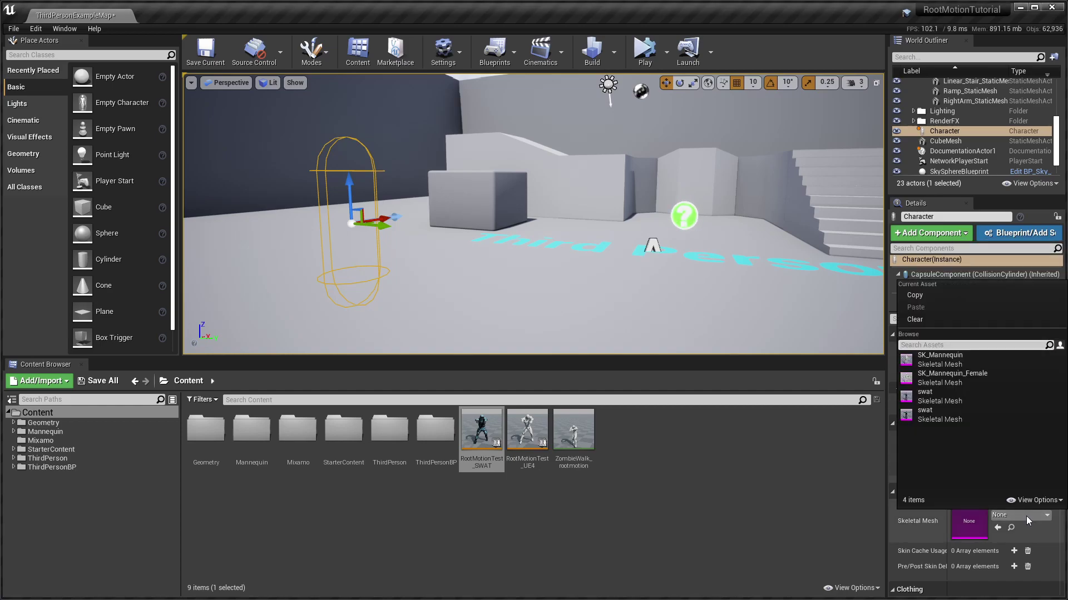
{"action": "left_click", "coordinate": [959, 395]}
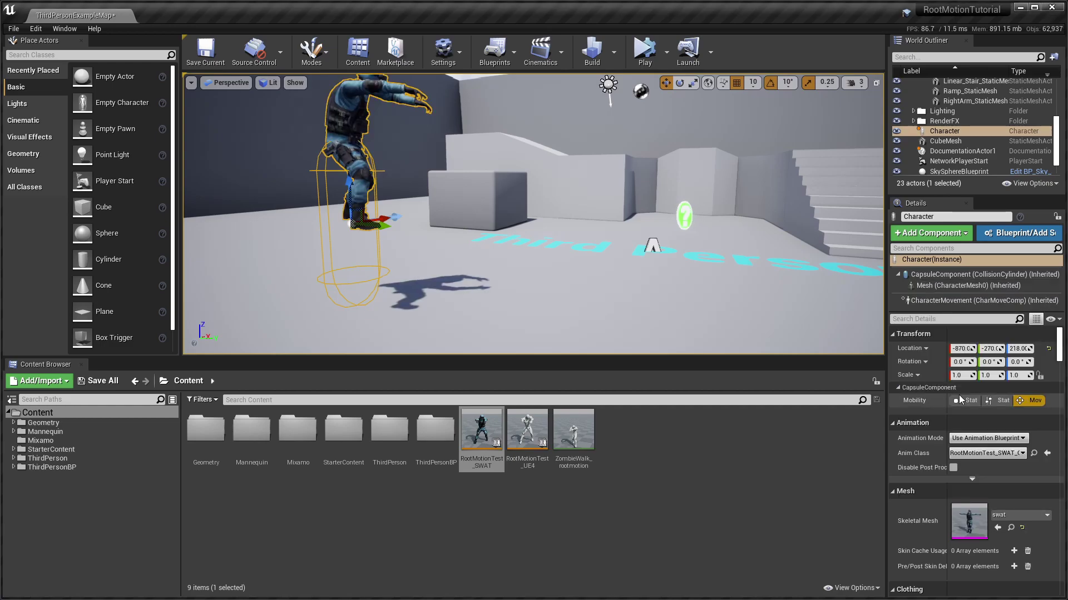
Set the Z location of the character's Mesh component to -88 and simulate the level to test the root motion
{"action": "left_click", "coordinate": [1008, 286]}
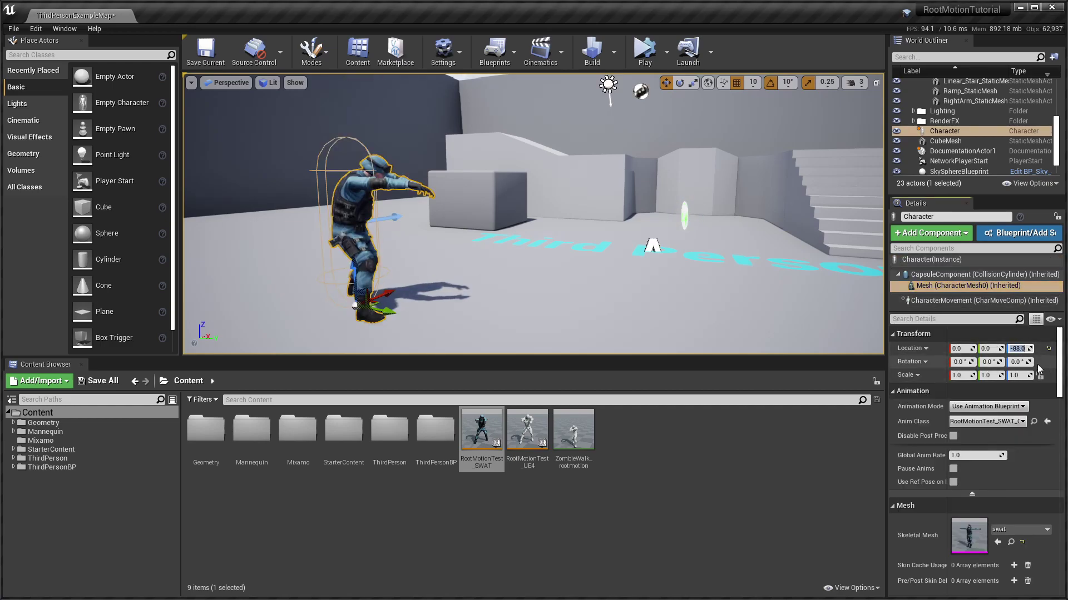
{"action": "left_click", "coordinate": [598, 247]}
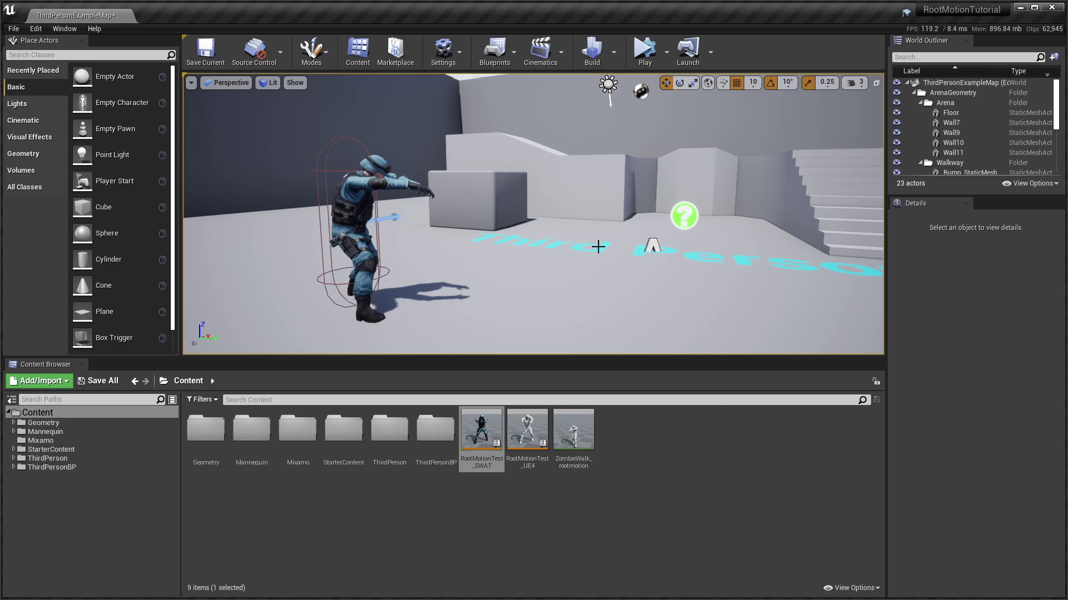
{"action": "left_click", "coordinate": [643, 55]}
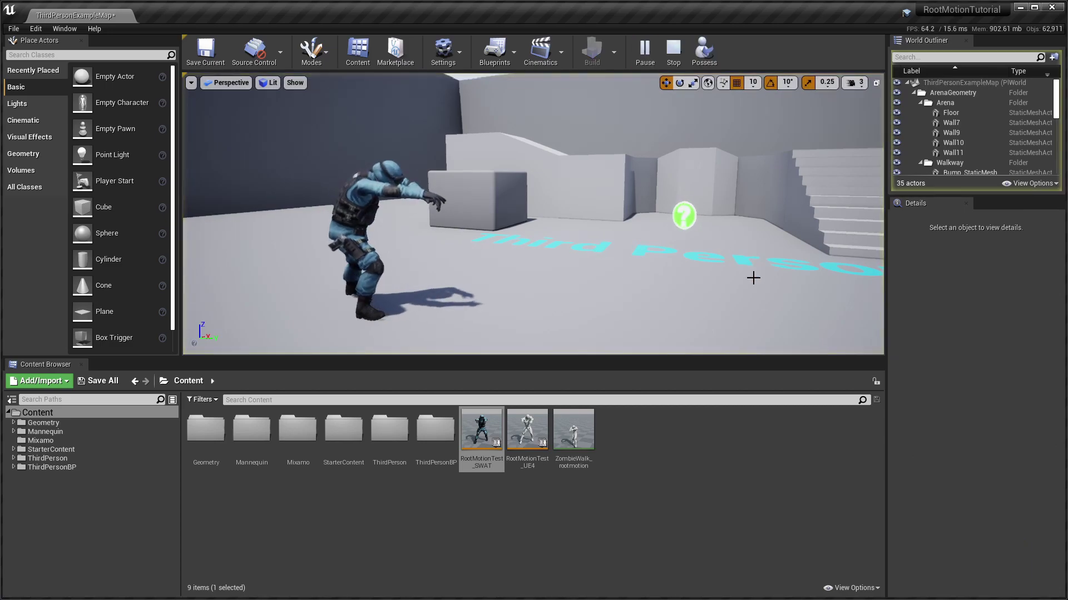